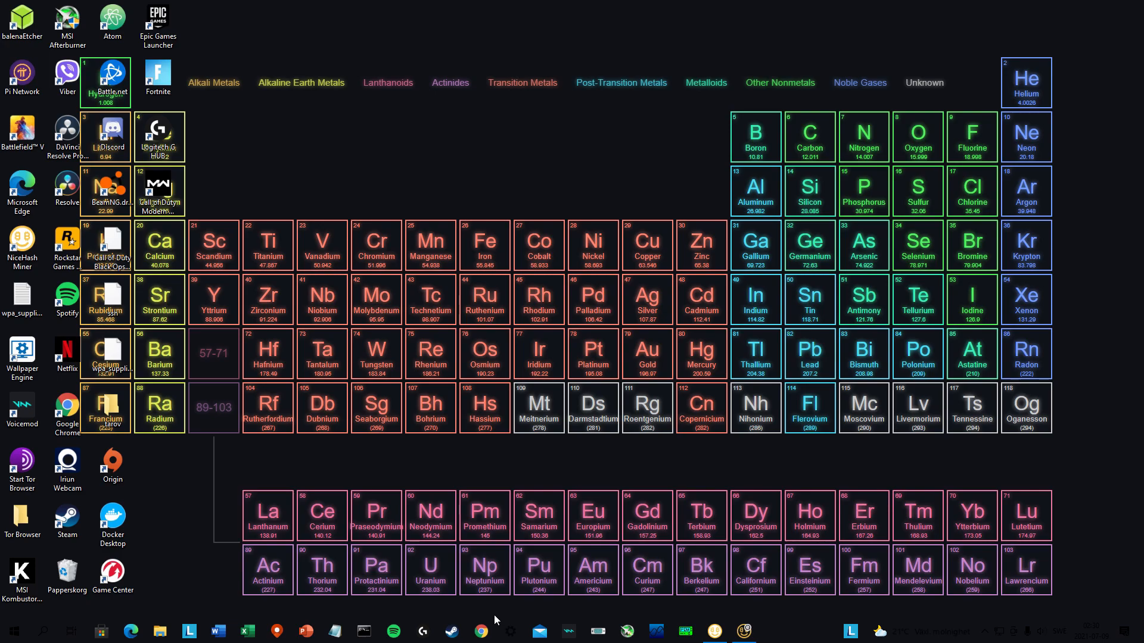
Step: View the SDR software download page at airspy.com/download in Chrome, and close the browser
click(481, 631)
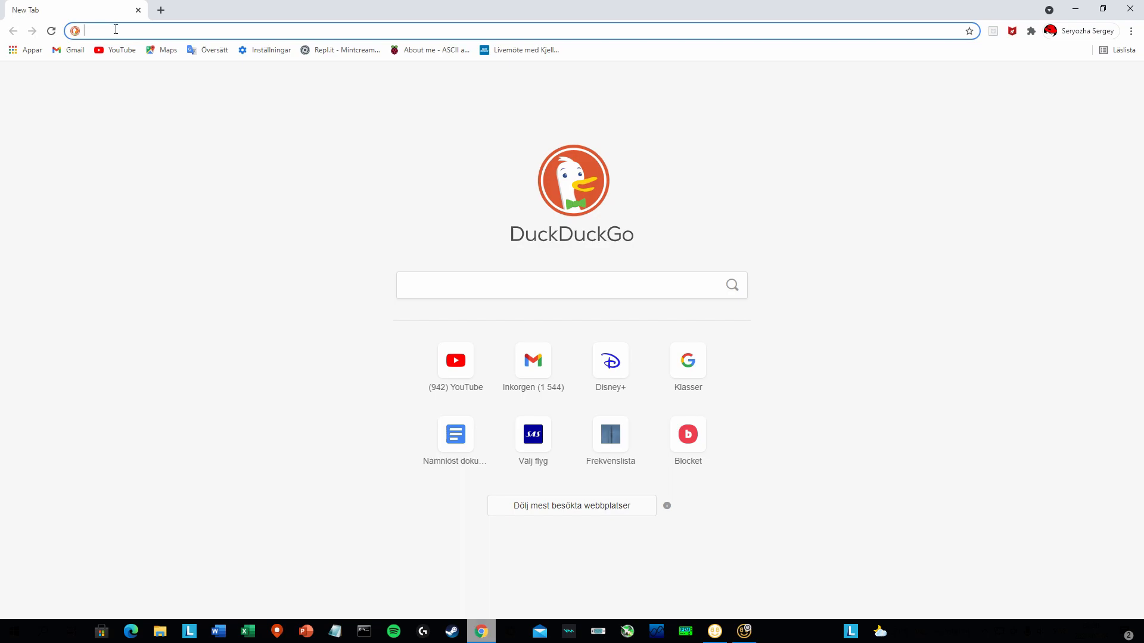
text(a)
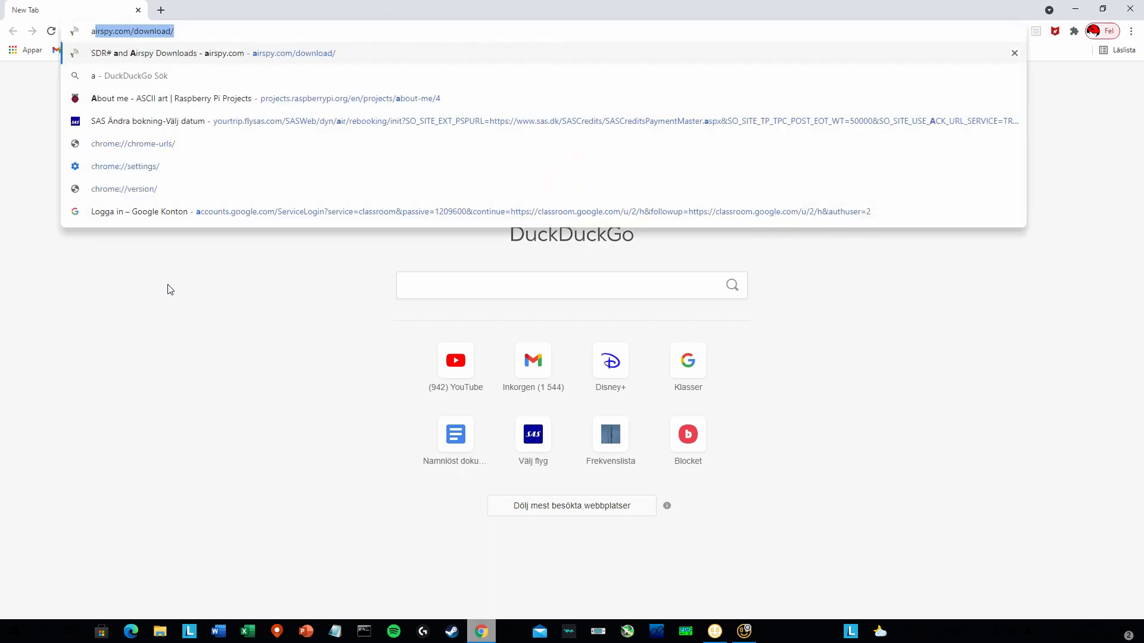
key(Return)
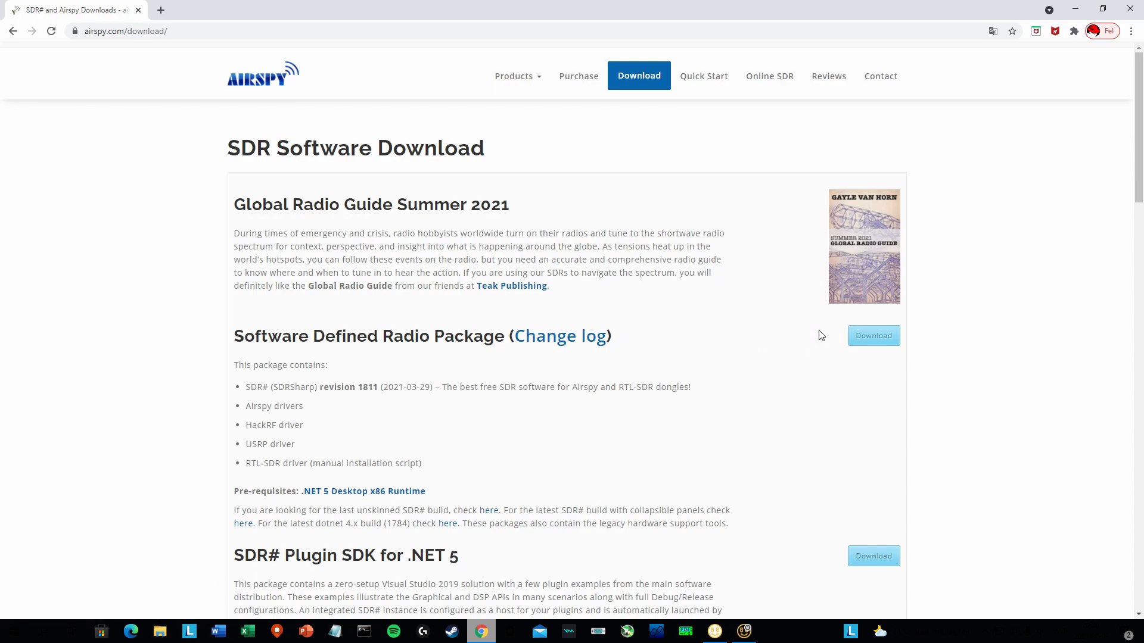
click(1131, 9)
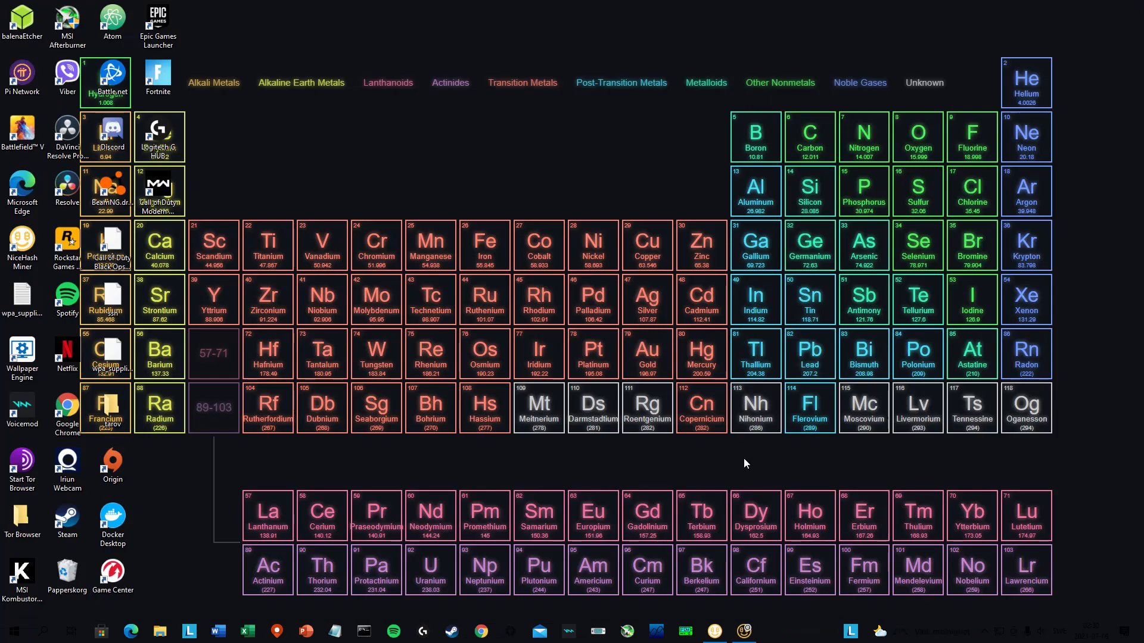
Step: Extract all files from the sdrsharp-x86 (1) archive in the Downloads folder, replacing the existing files at the destination
click(160, 631)
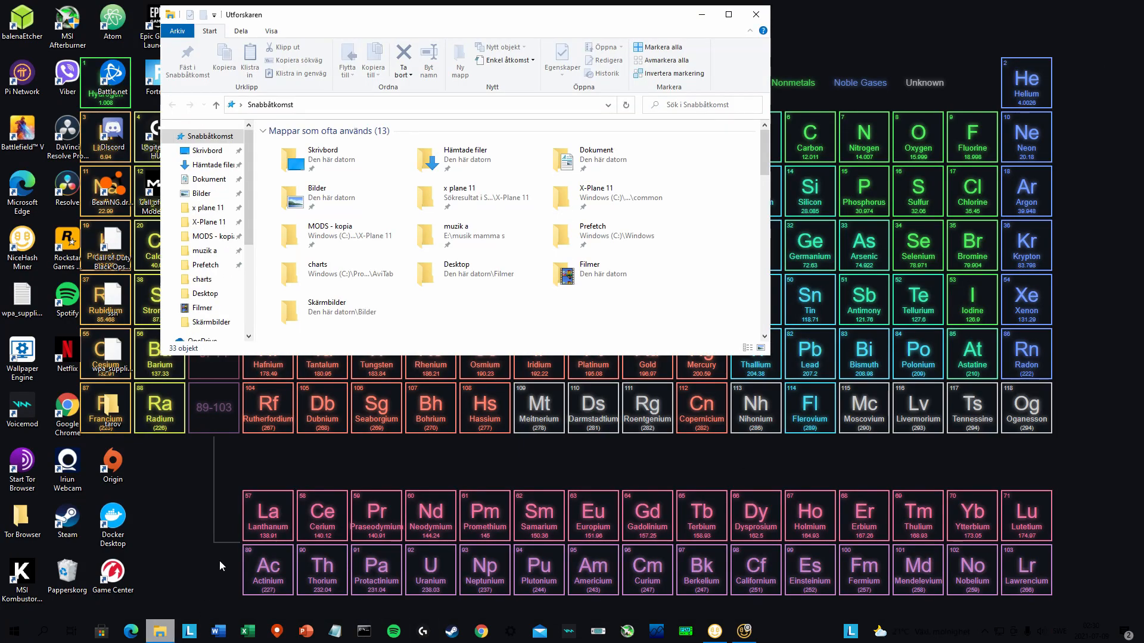
click(214, 165)
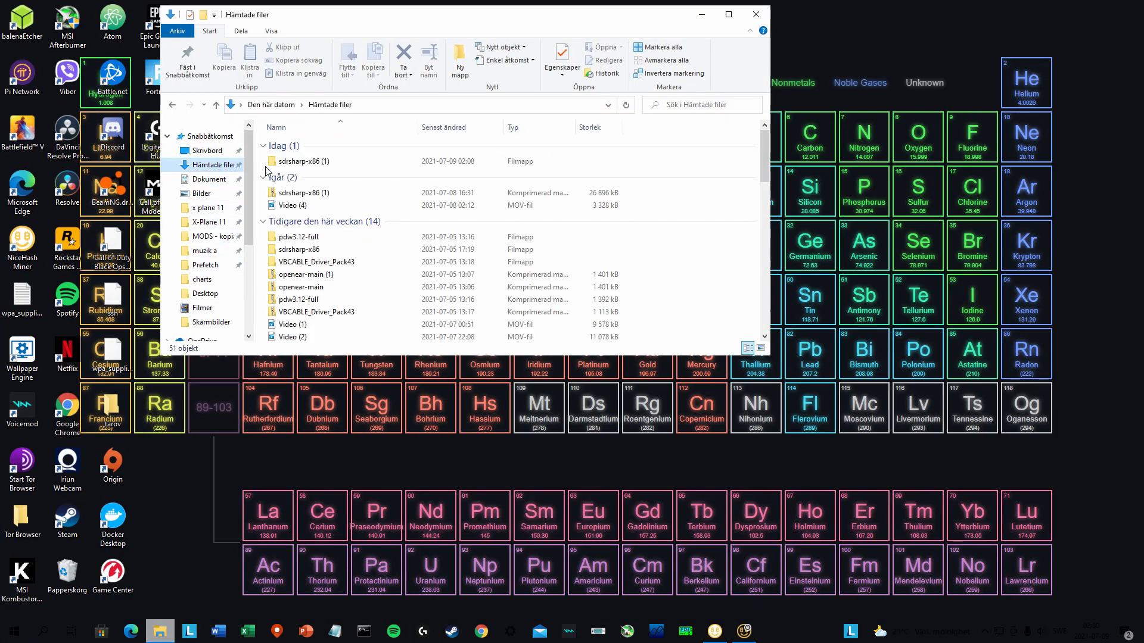
double_click(337, 193)
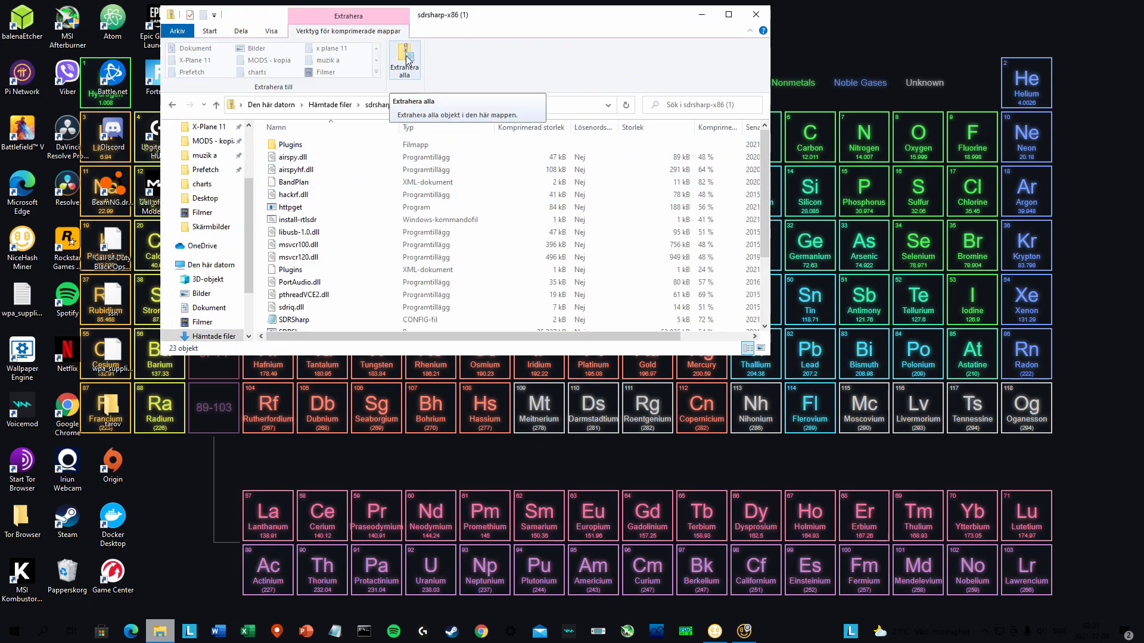
click(416, 63)
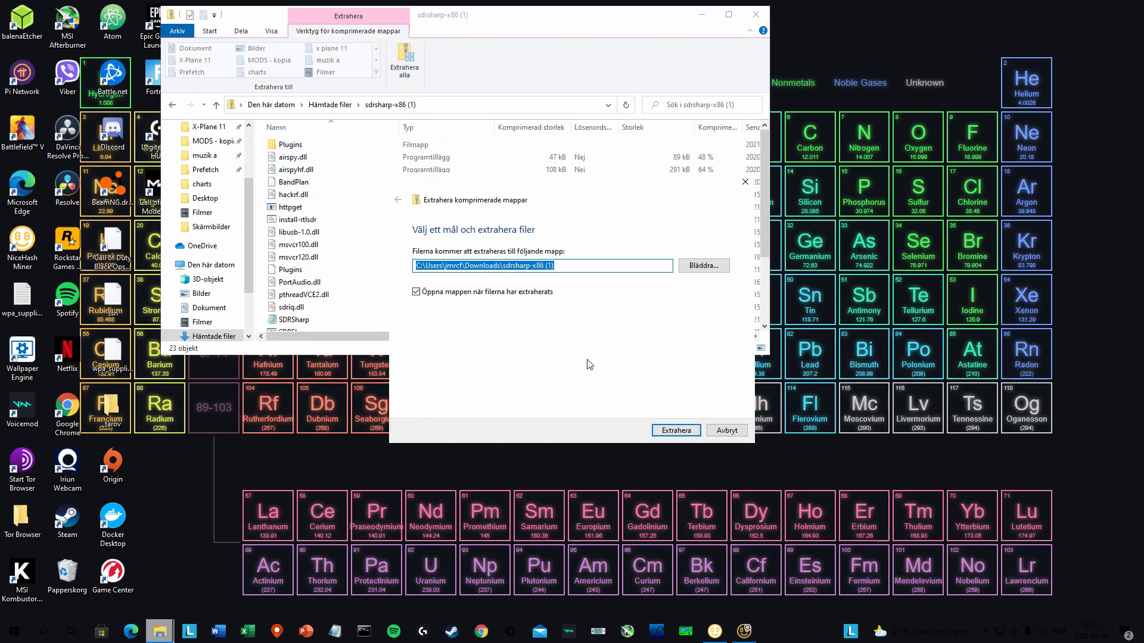
click(661, 434)
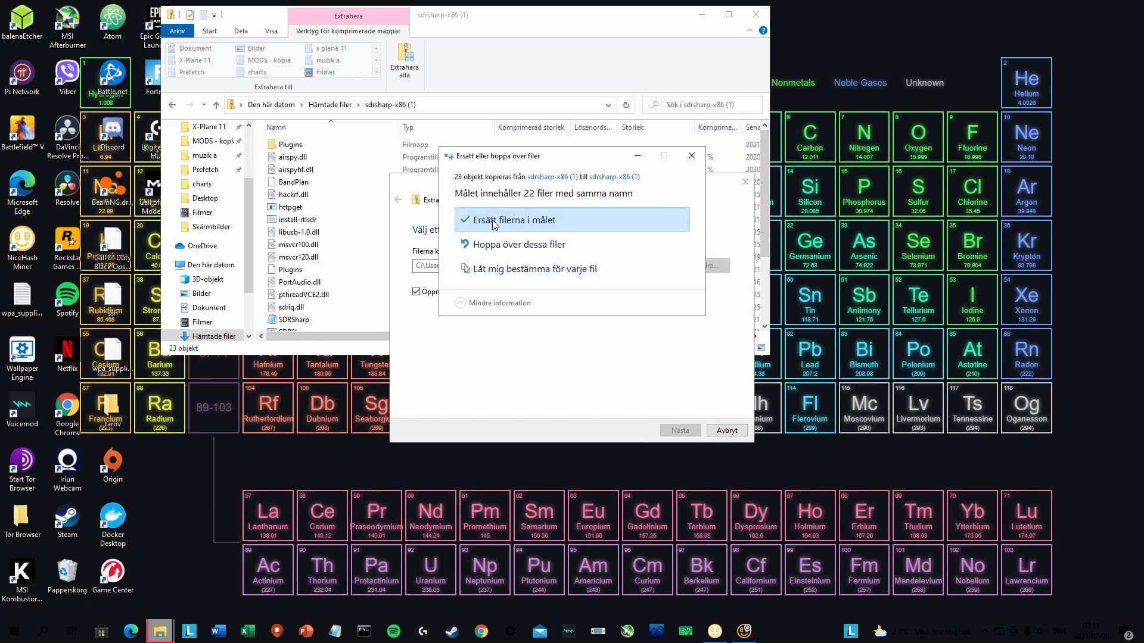
click(539, 221)
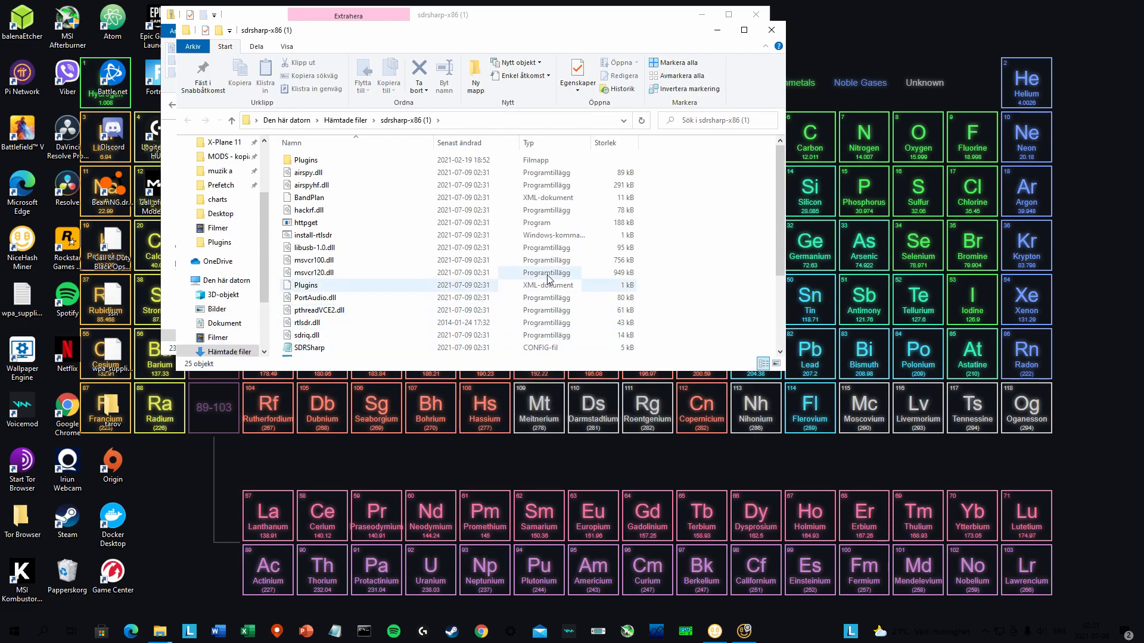
Step: Close the archive window and run the install-rtlsdr script from the extracted sdrsharp-x86 (1) folder through to completion
click(755, 14)
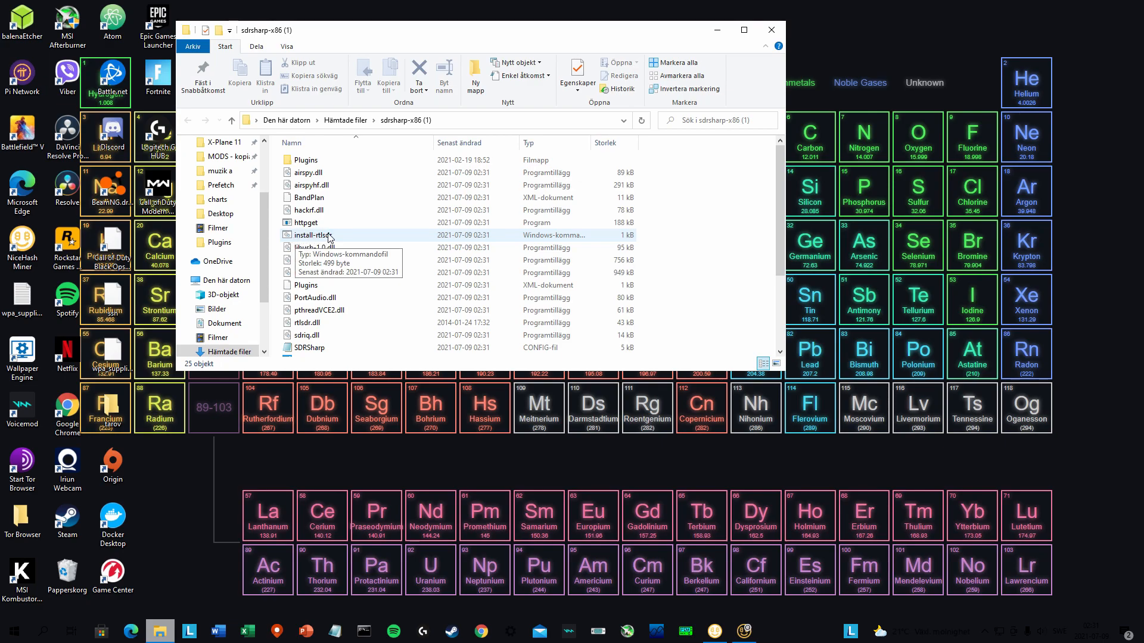
double_click(321, 236)
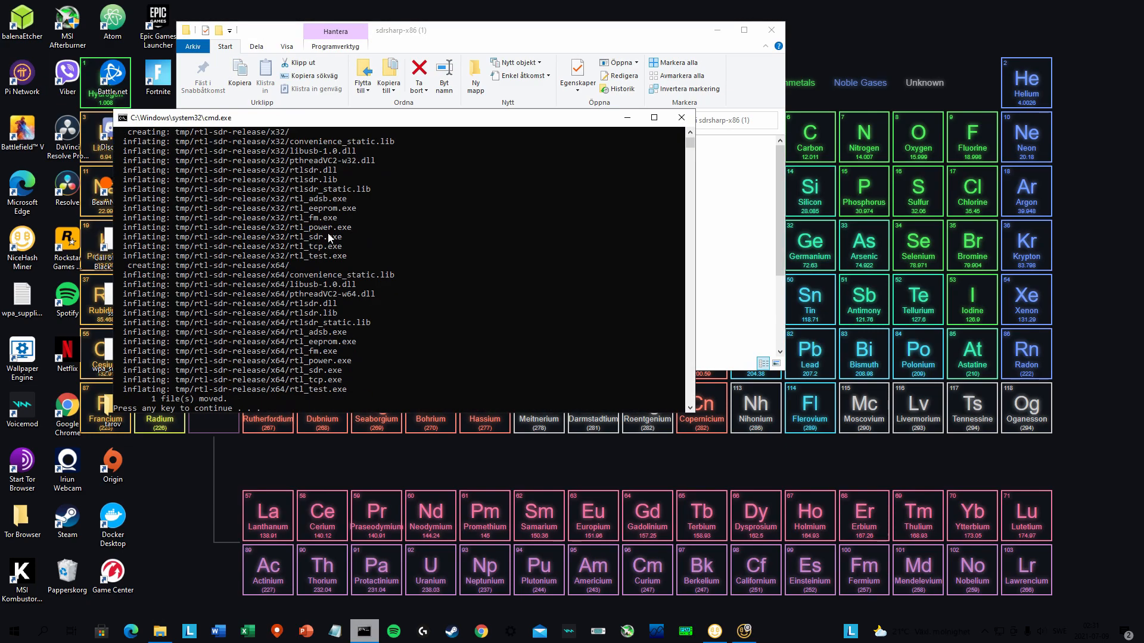
key(Return)
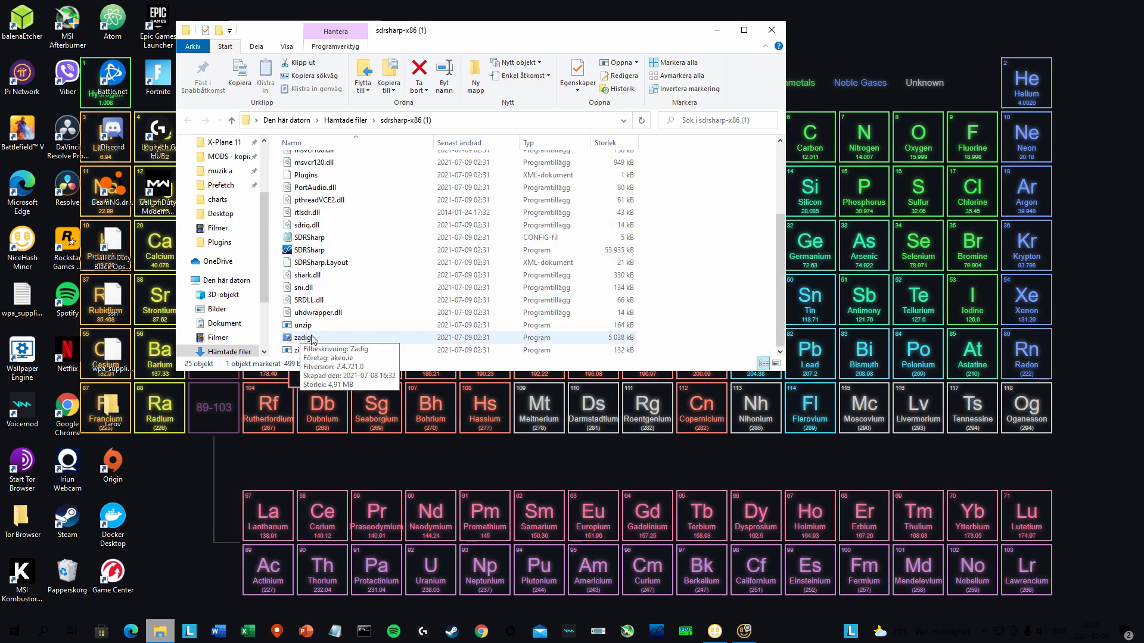
Step: Launch zadig from the extracted folder, allow it to make changes, and list all connected devices
double_click(335, 338)
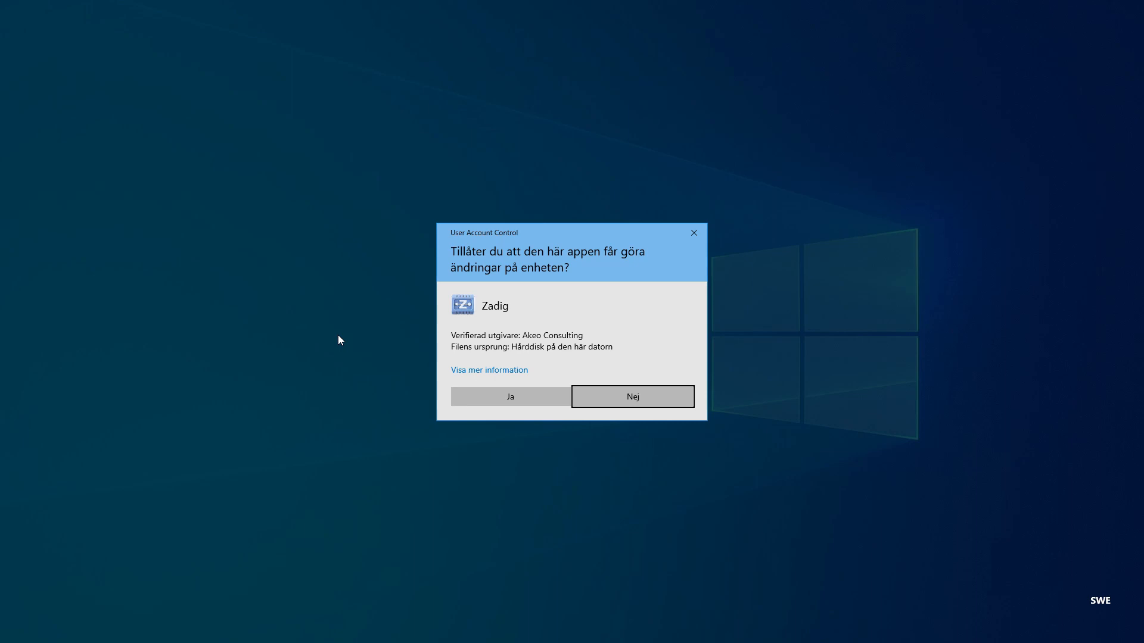
click(488, 400)
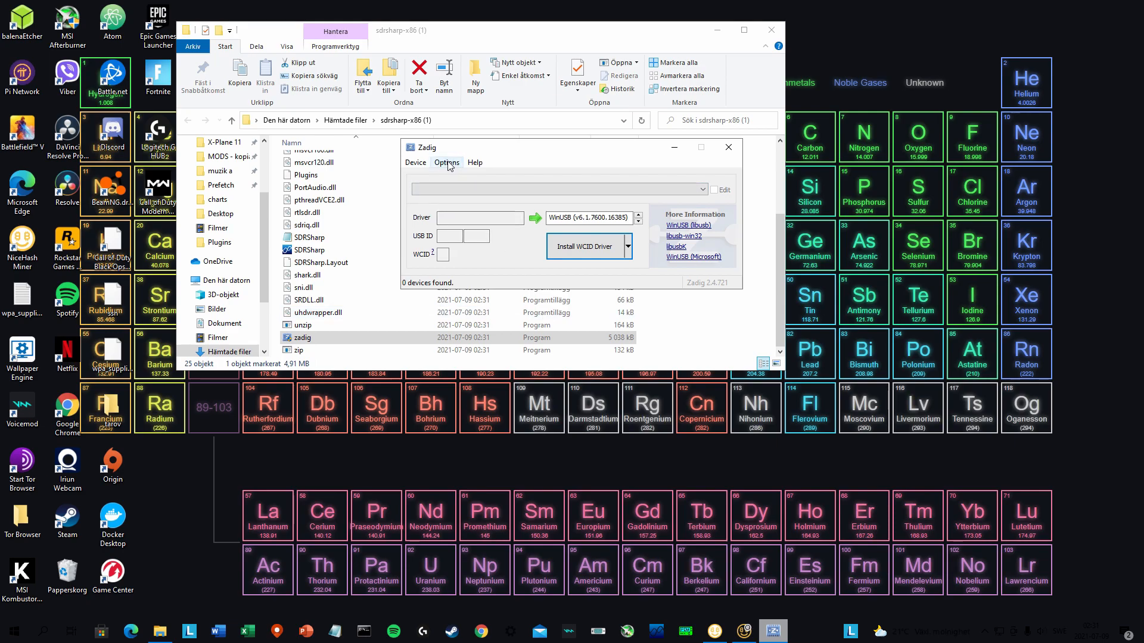
click(446, 163)
click(477, 176)
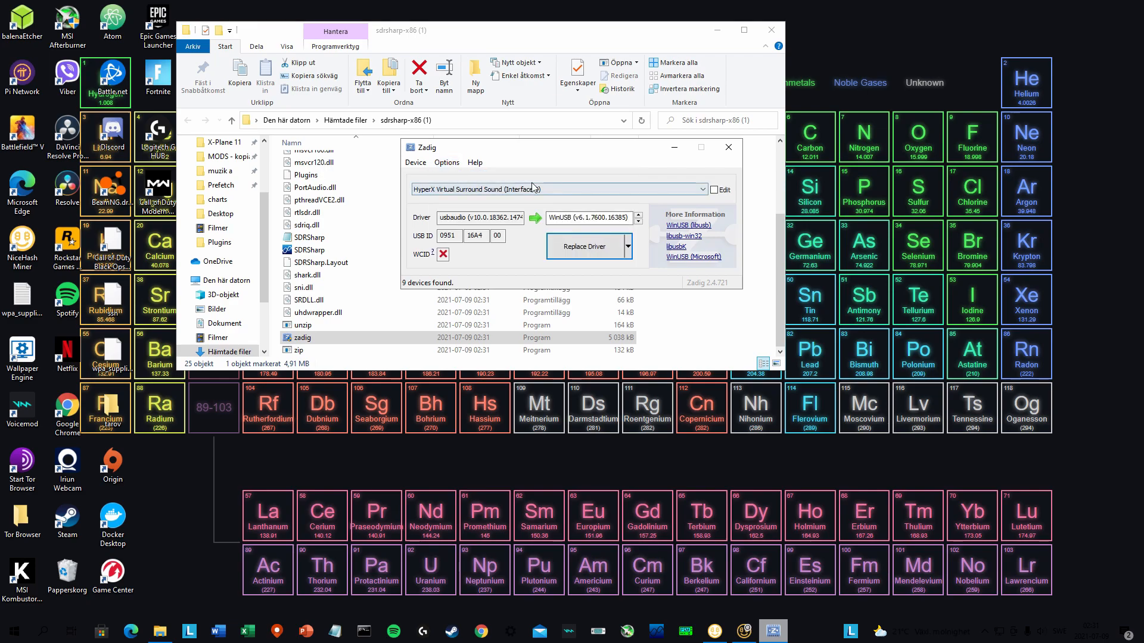
Step: Reinstall the WinUSB driver for the Bulk-In, Interface (Interface 0) device and close Zadig
click(695, 191)
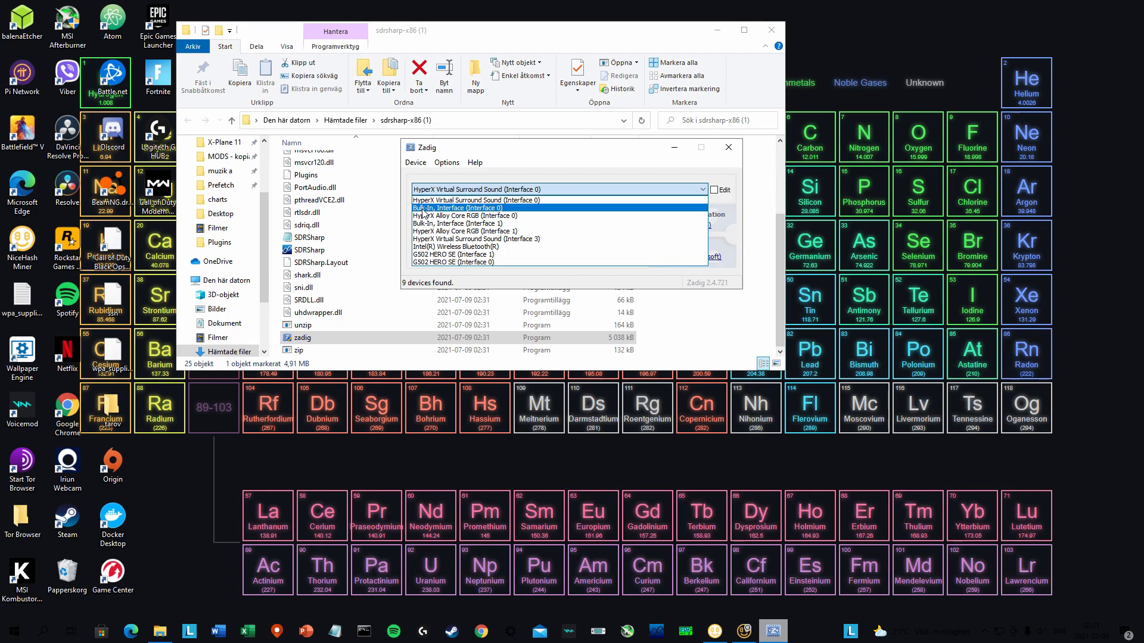
click(518, 208)
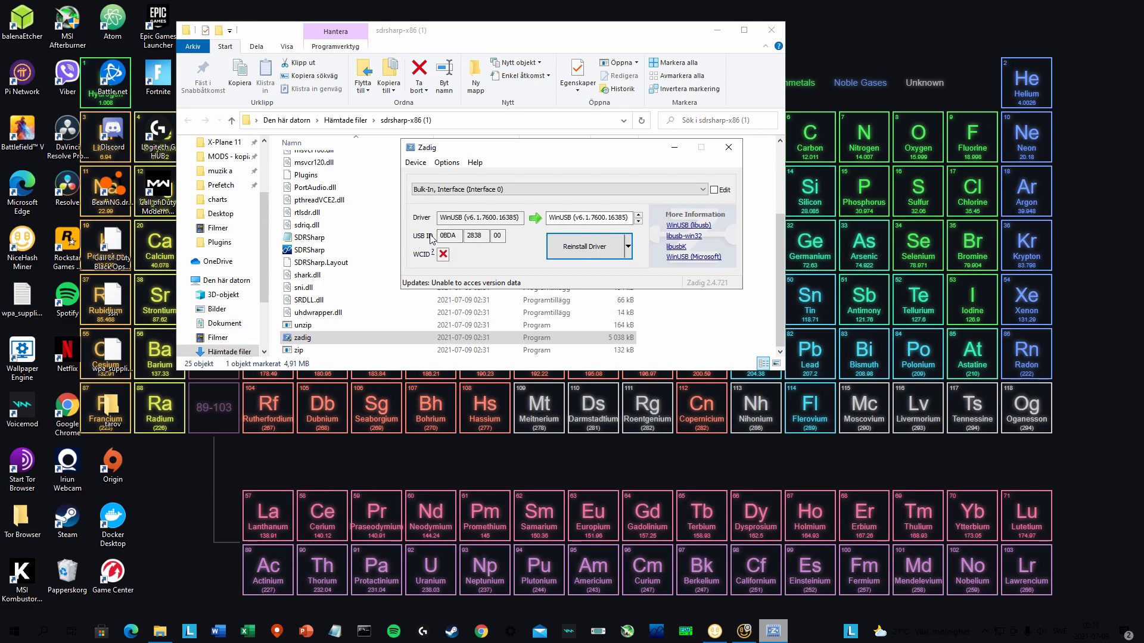
mouse_move(448, 236)
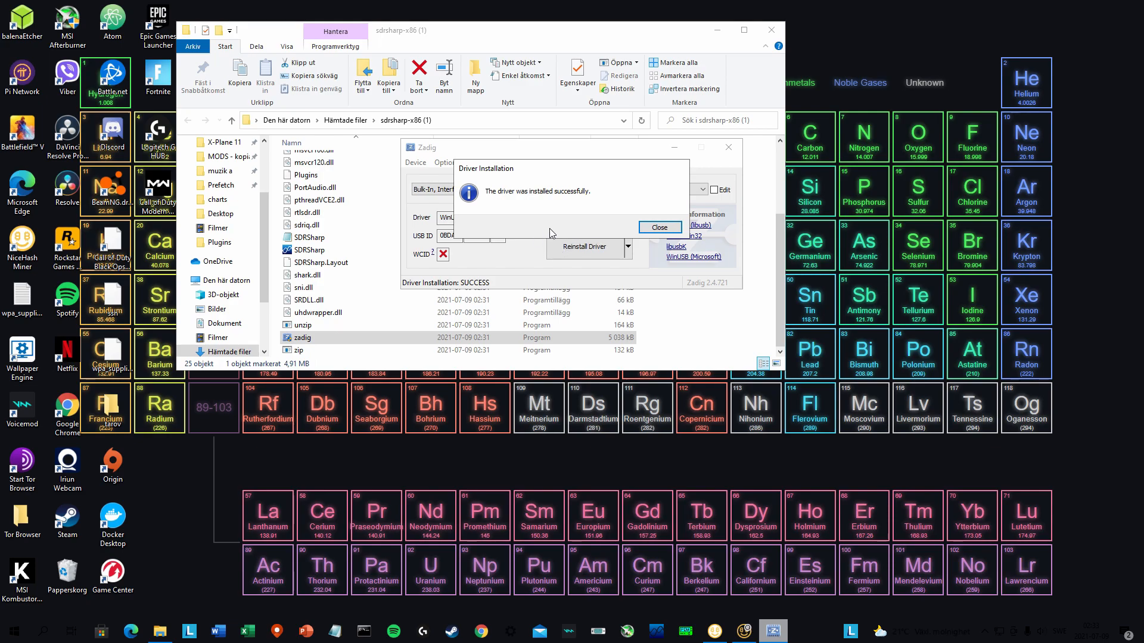
click(660, 228)
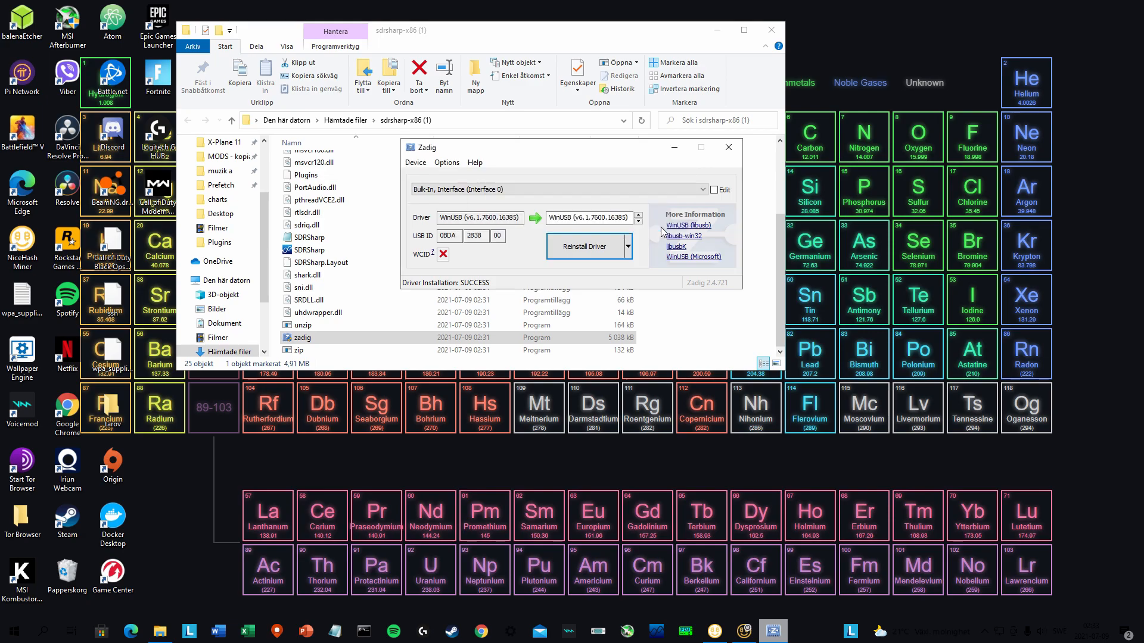
click(733, 149)
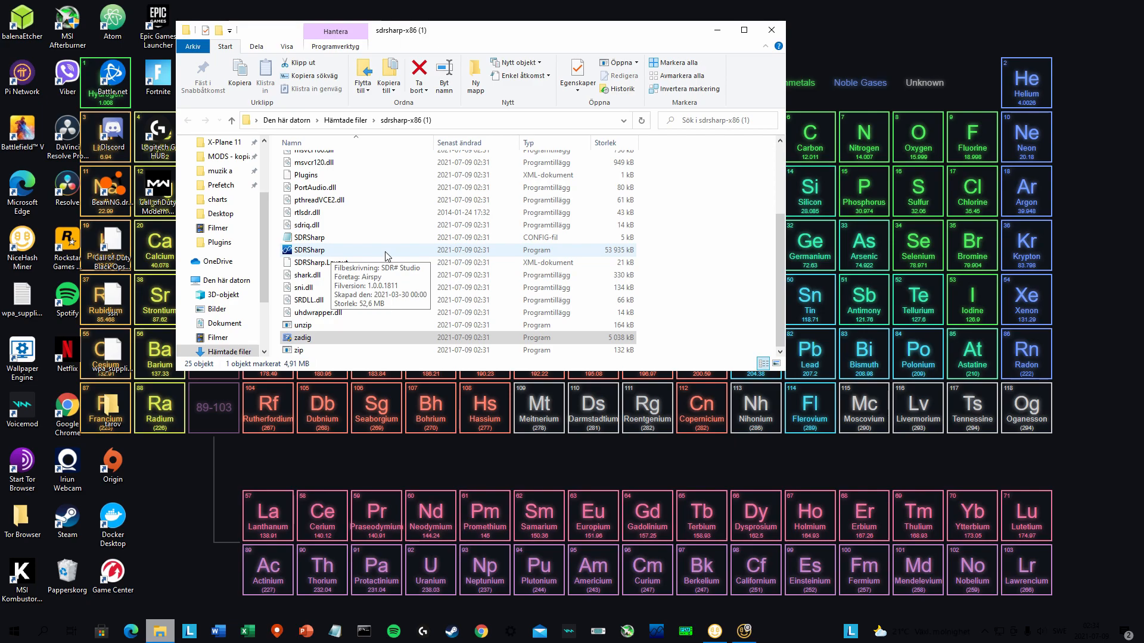
Step: Run the SDRSharp program from the extracted folder as administrator and allow it to make changes
click(420, 254)
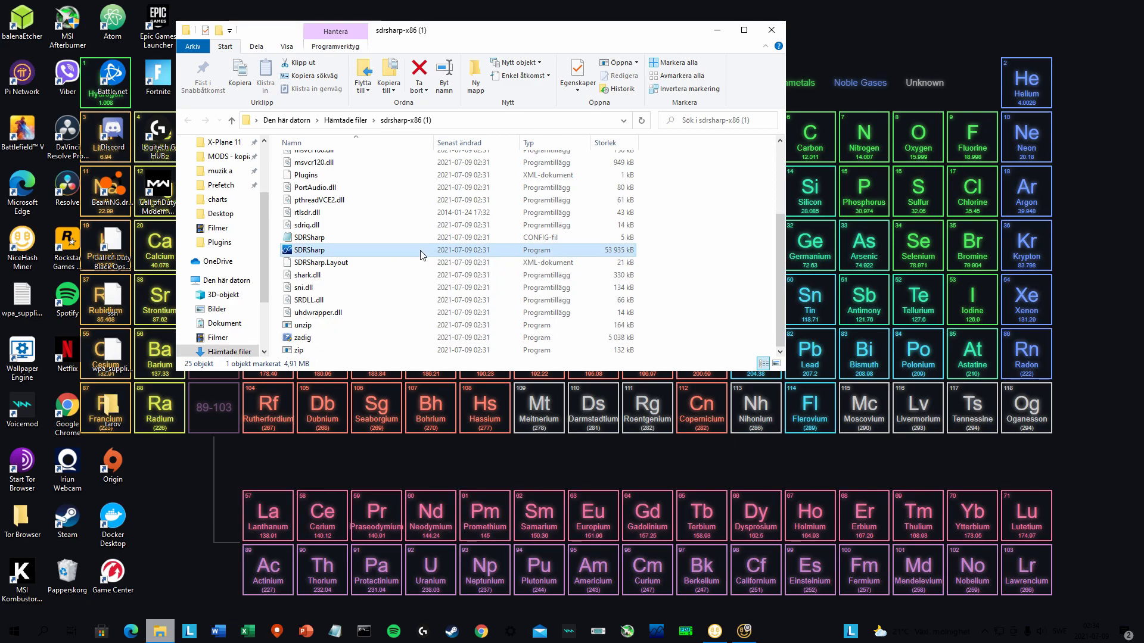
right_click(390, 254)
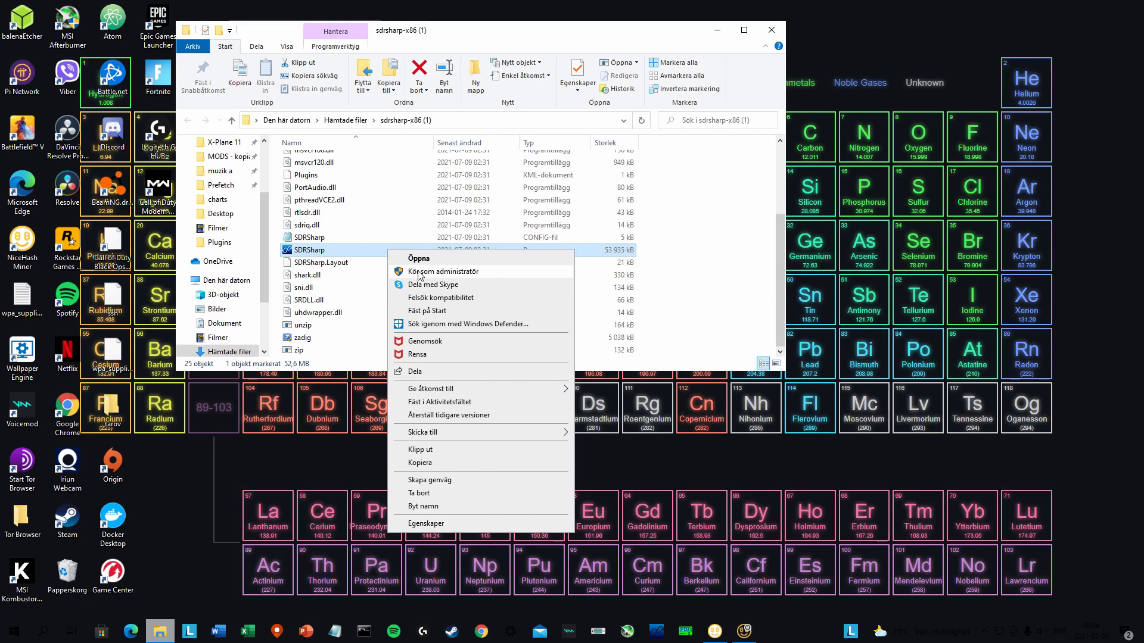
click(421, 273)
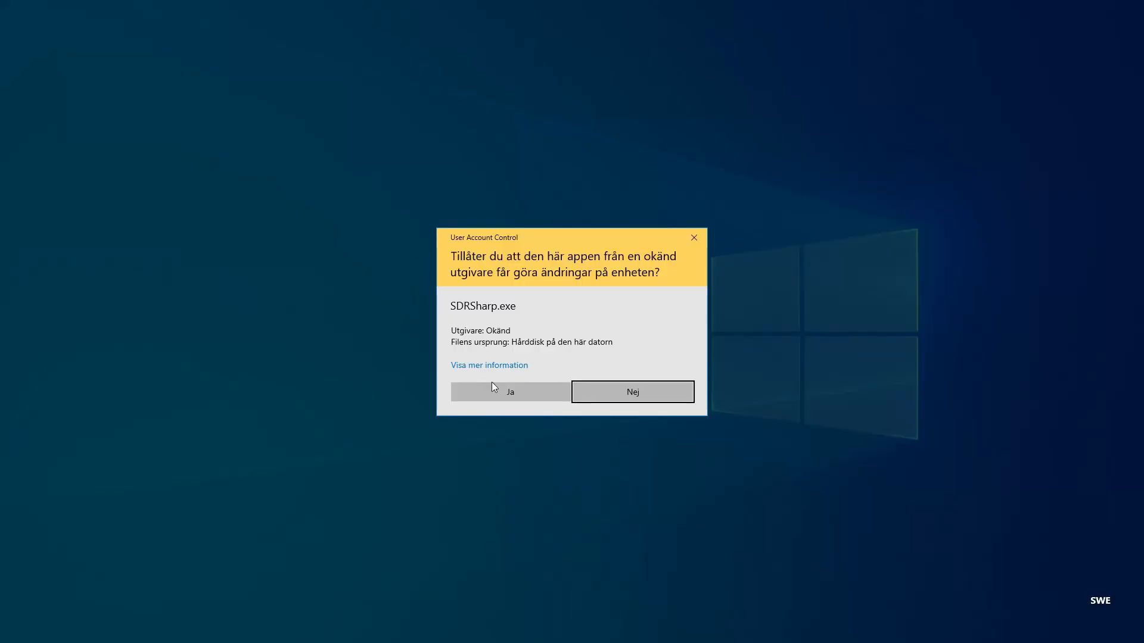
click(487, 393)
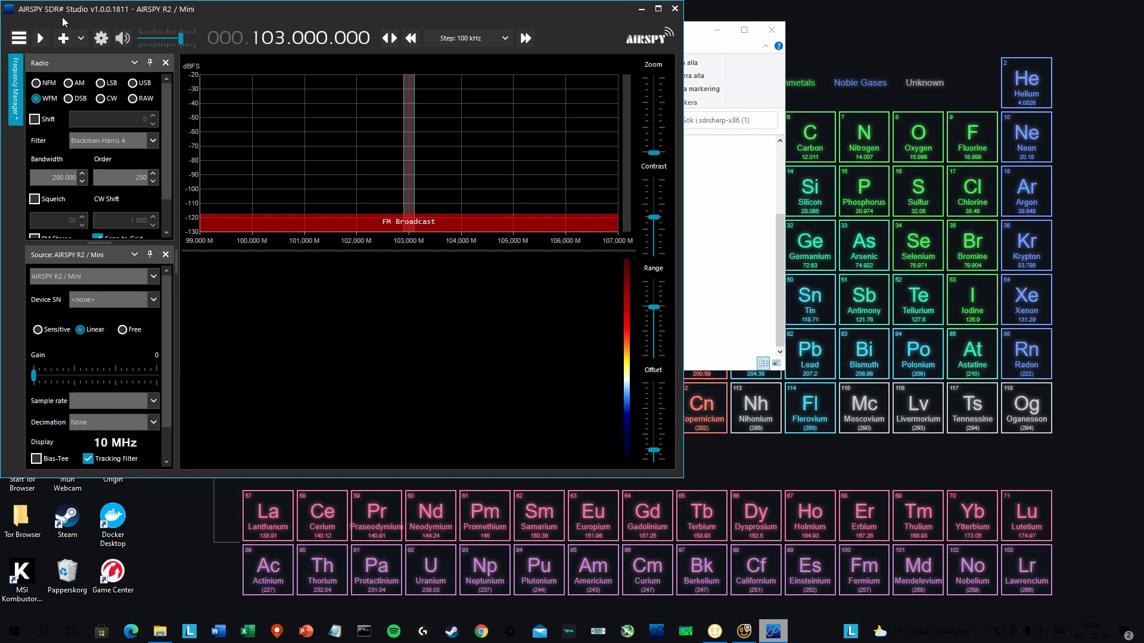
Step: Change the radio source to RTL-SDR USB
click(114, 276)
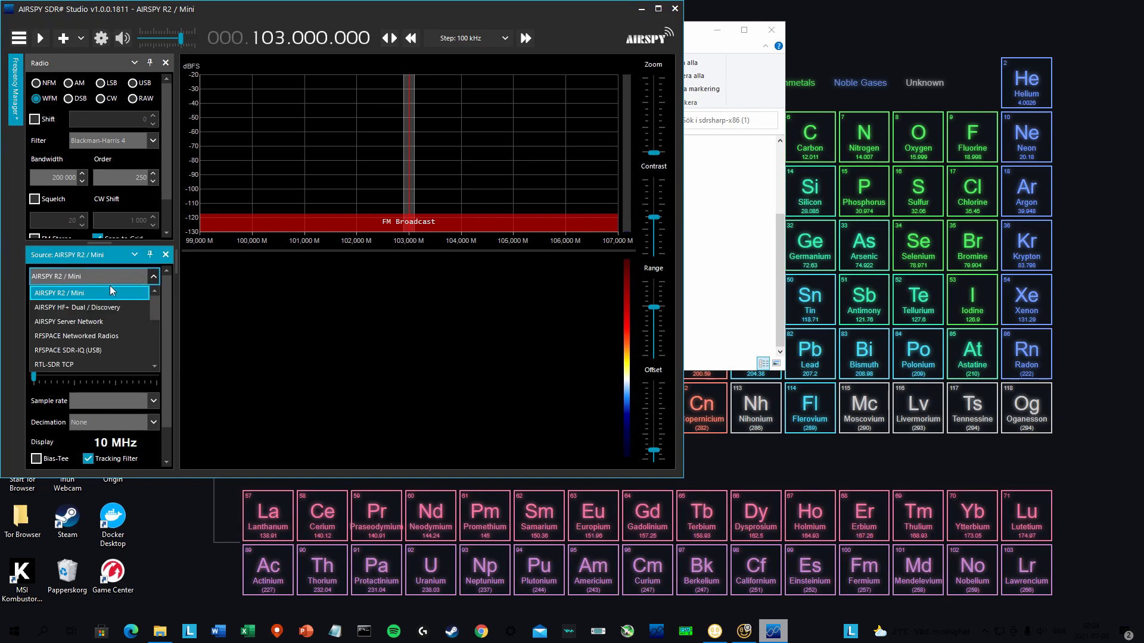
scroll(81, 311, down, 1)
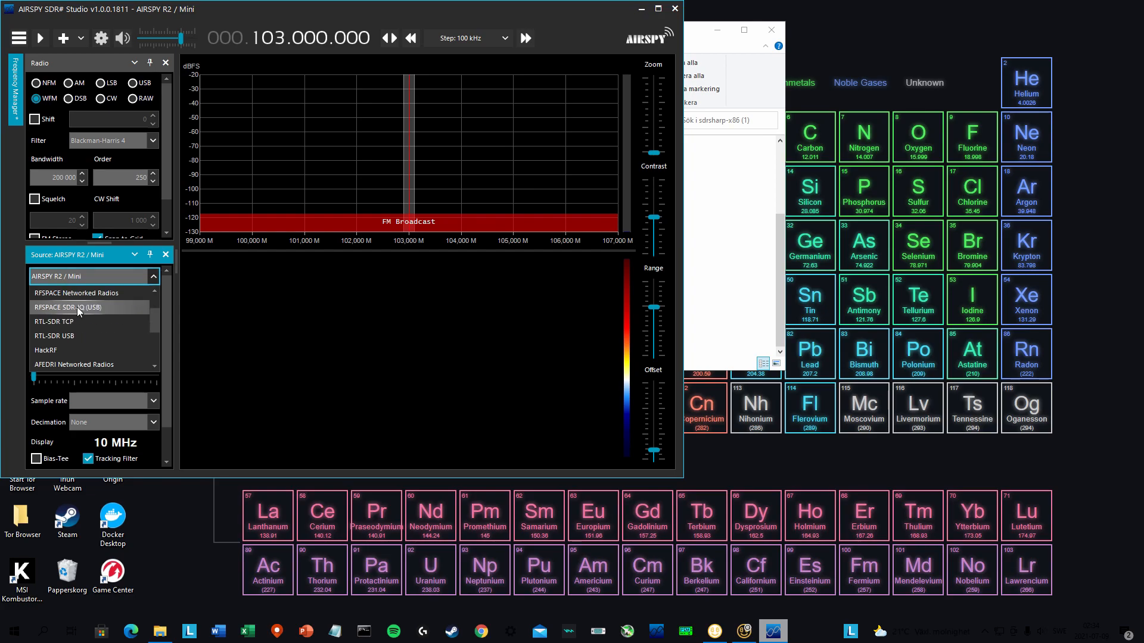
click(55, 337)
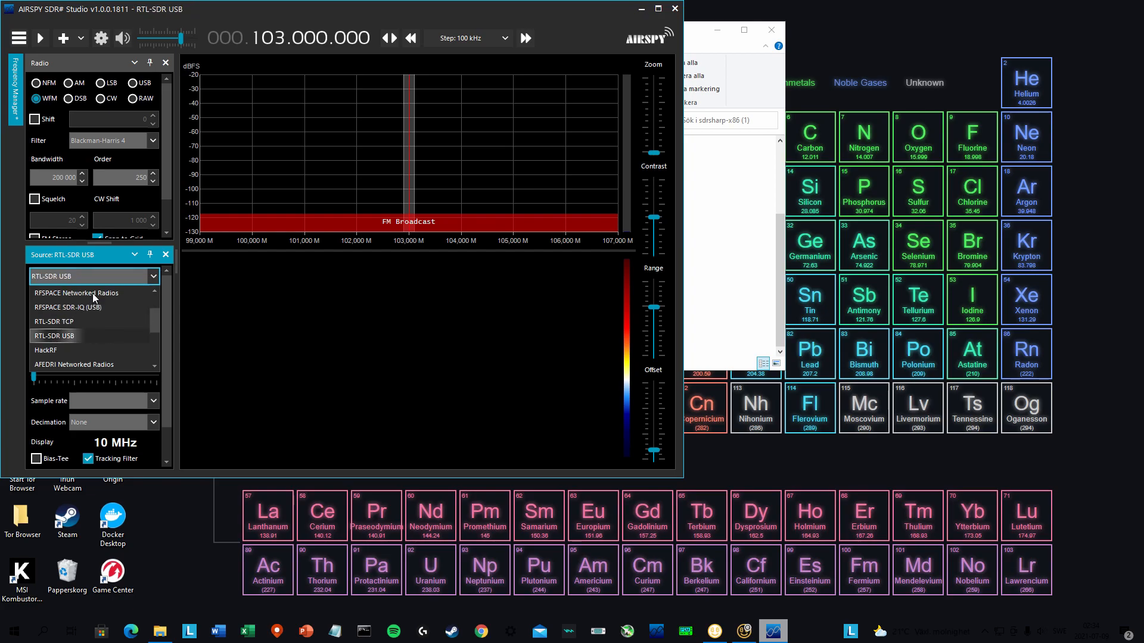
click(55, 336)
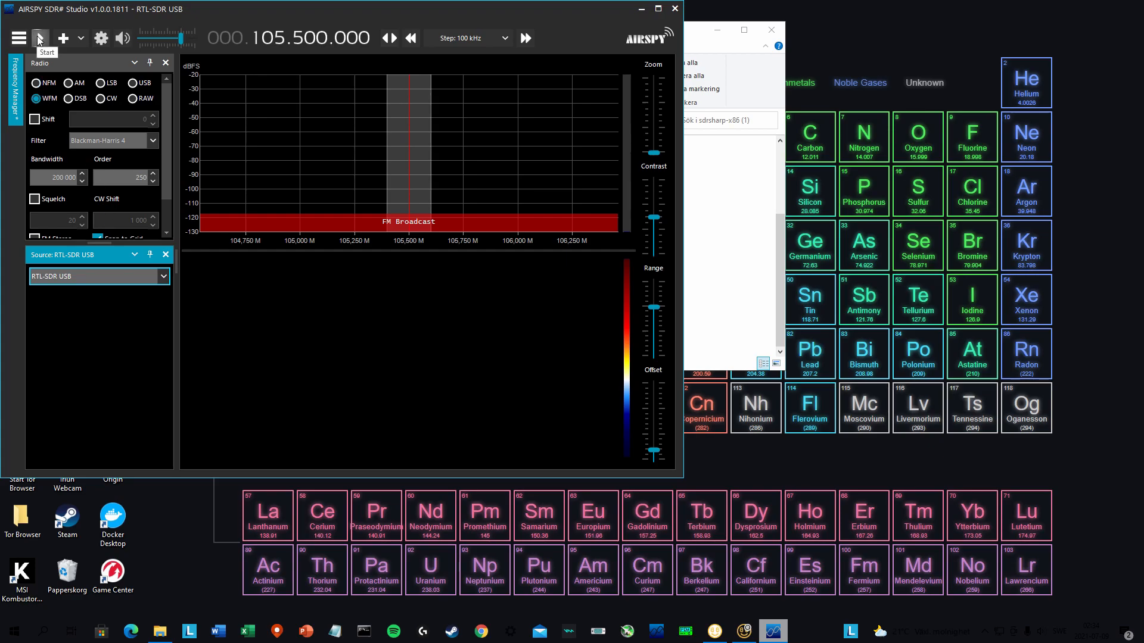
Step: Test the RTL-SDR reception briefly while lowering the audio volume, and stop the receiver
click(39, 40)
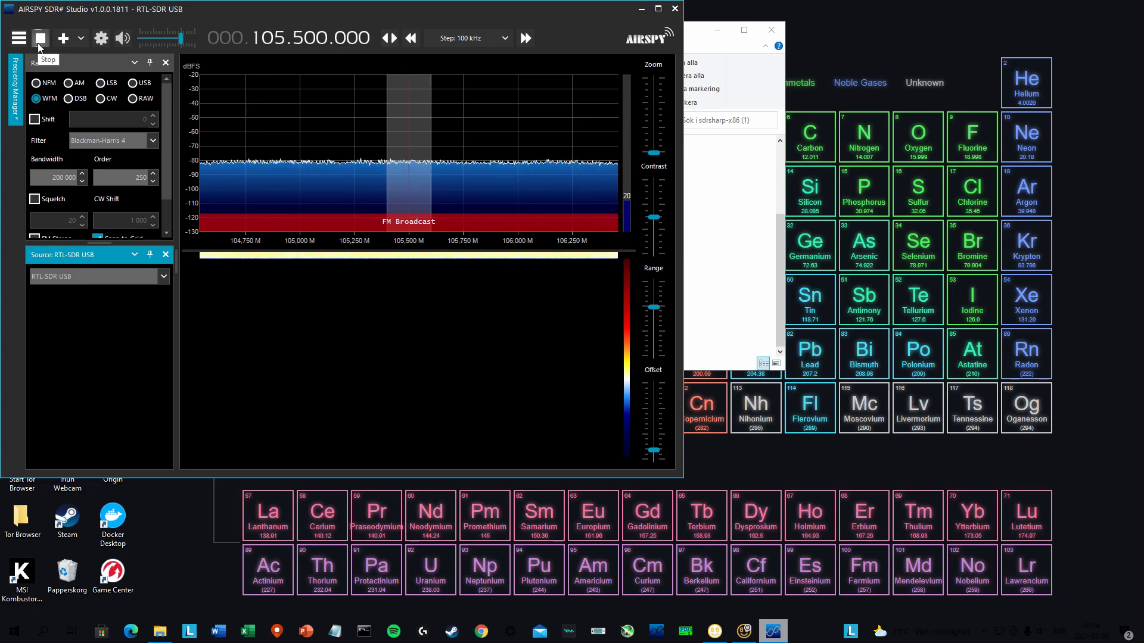
drag(181, 39, 165, 39)
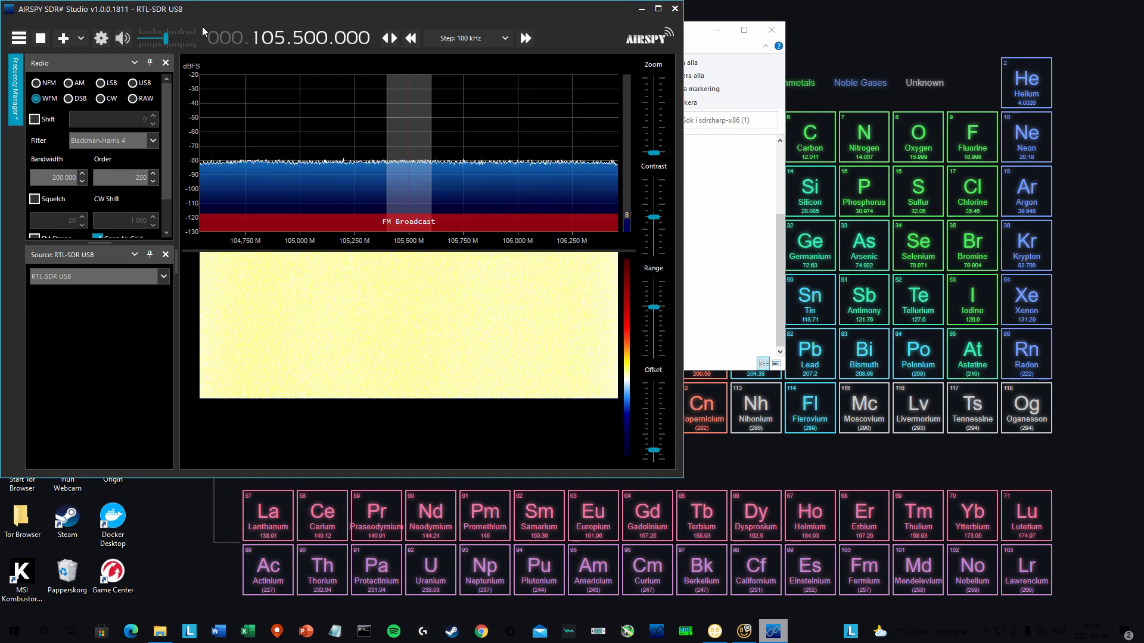
click(48, 37)
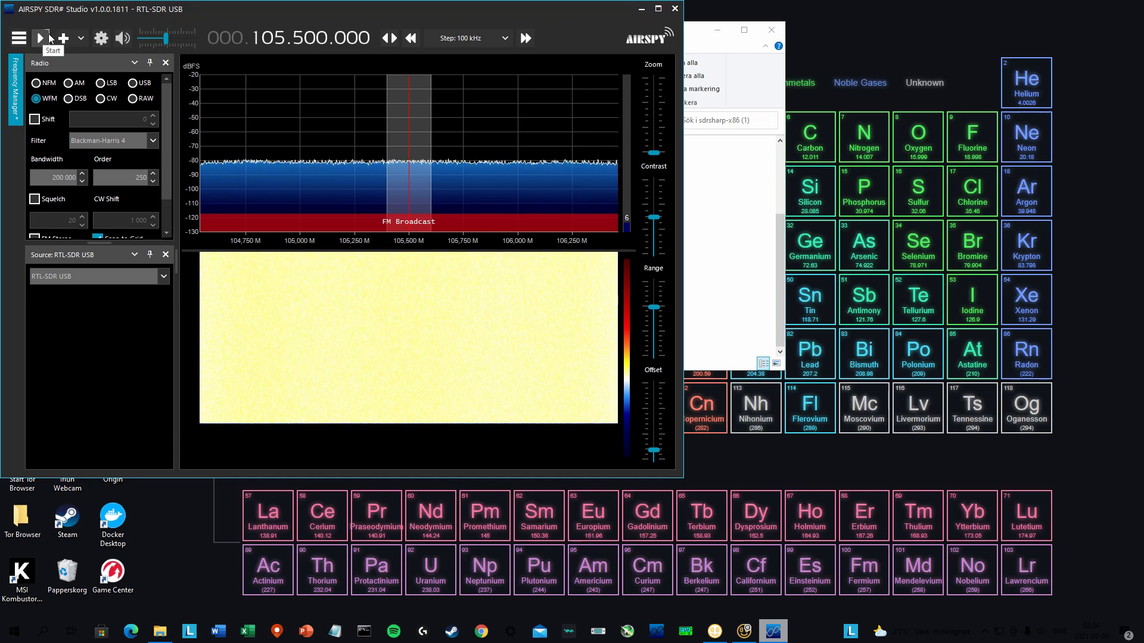
Step: Configure the RTL-SDR Controller with Quadrature sampling as the sampling mode and Tuner AGC enabled
click(105, 38)
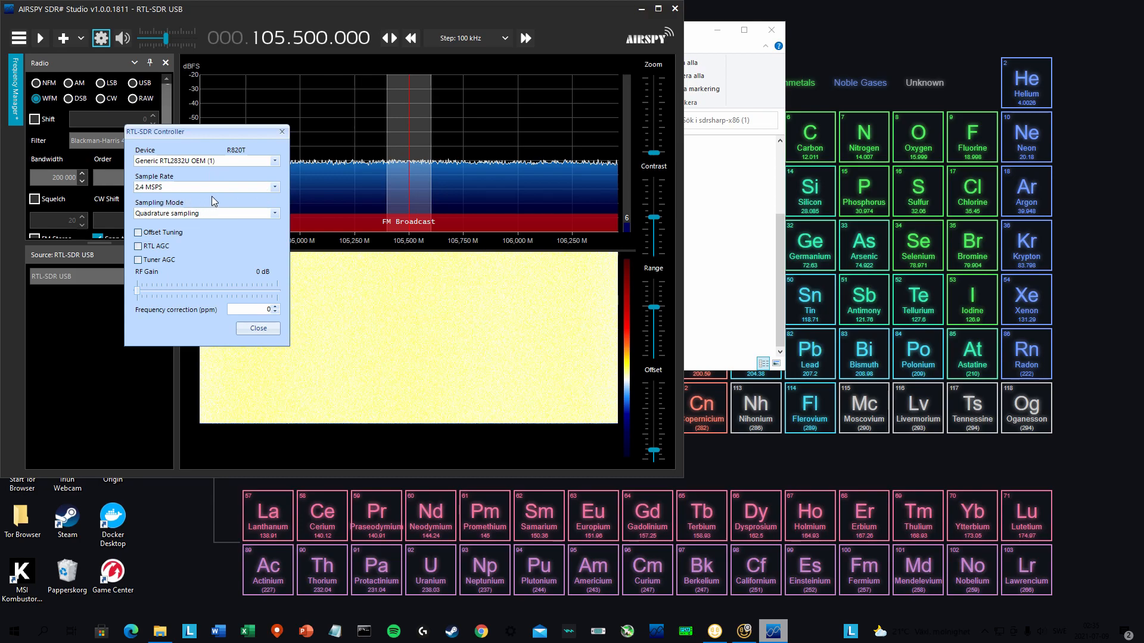
click(274, 214)
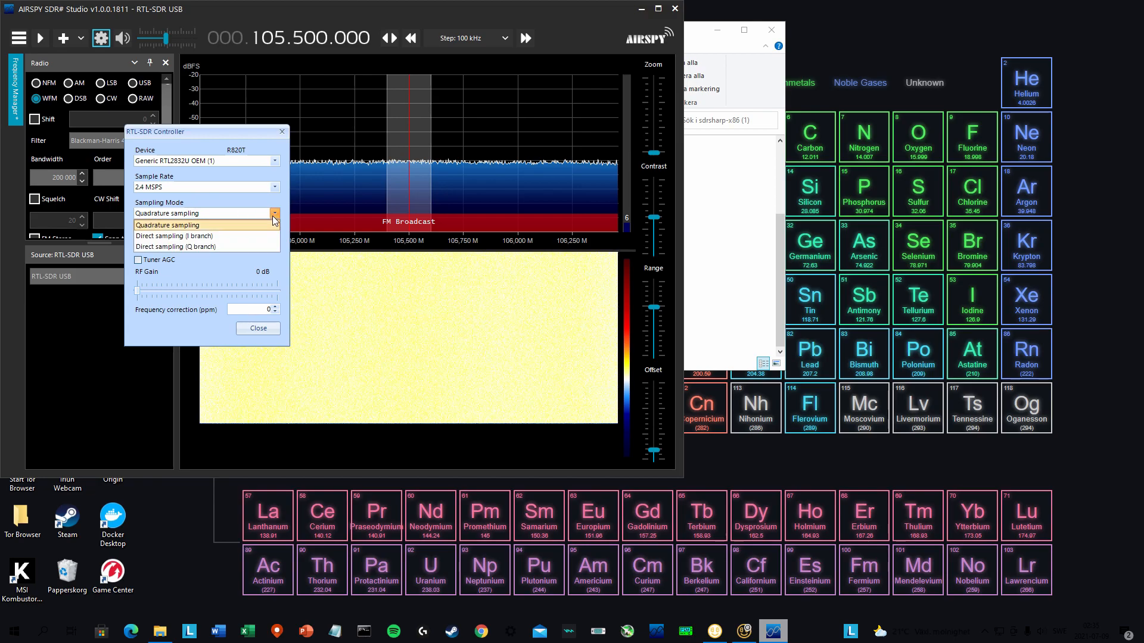
click(170, 226)
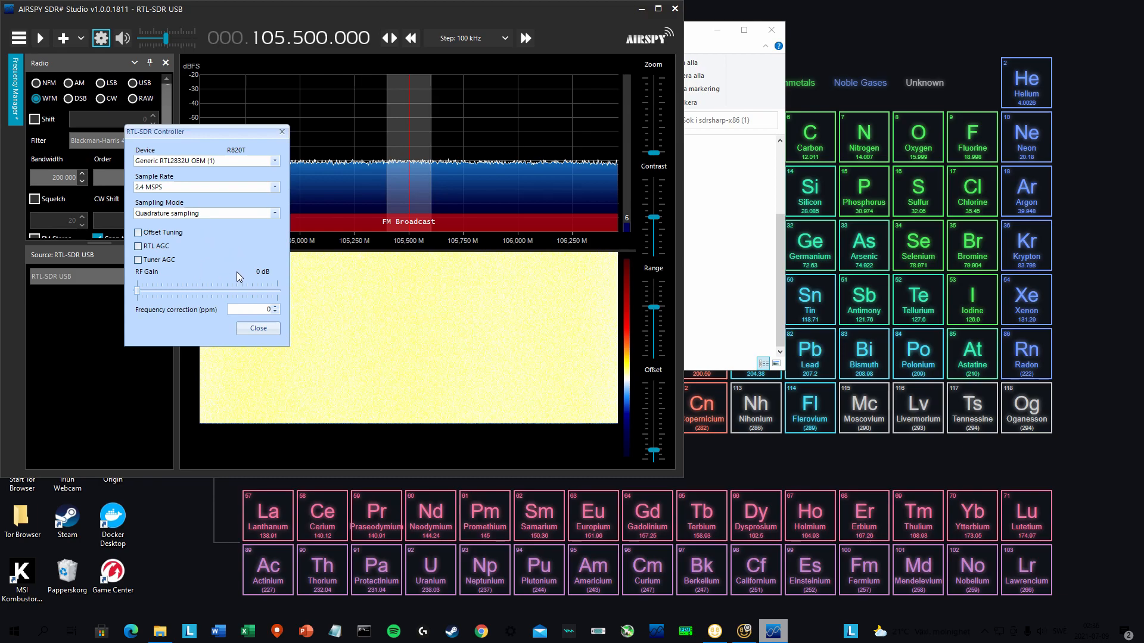
click(138, 261)
click(242, 329)
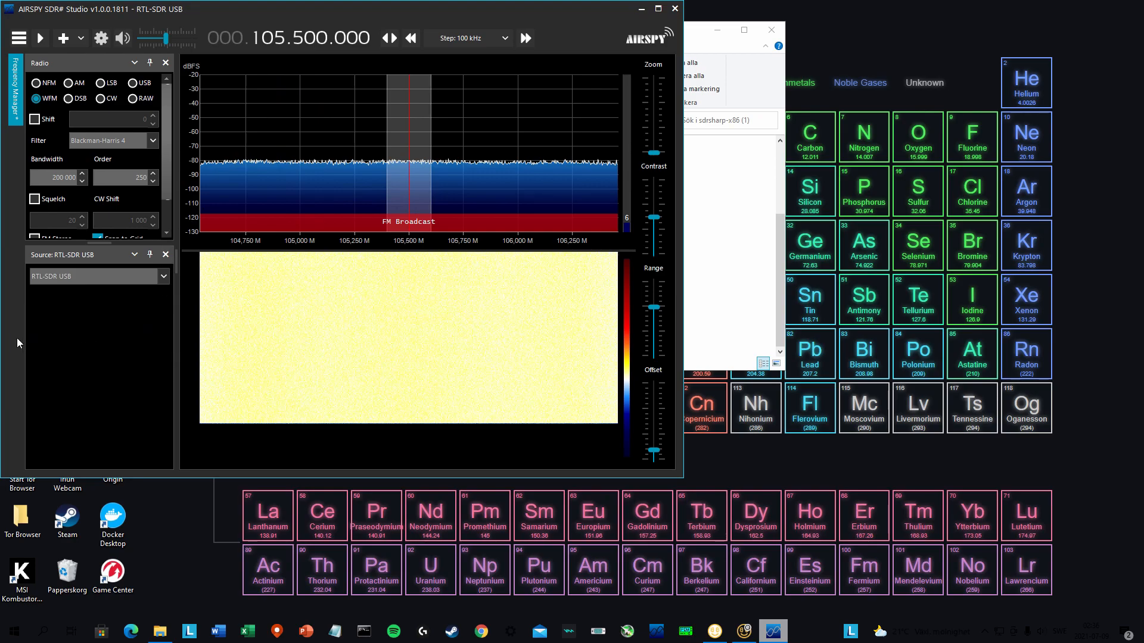
Step: Raise the audio volume slightly
mouse_move(152, 43)
drag(166, 40, 175, 42)
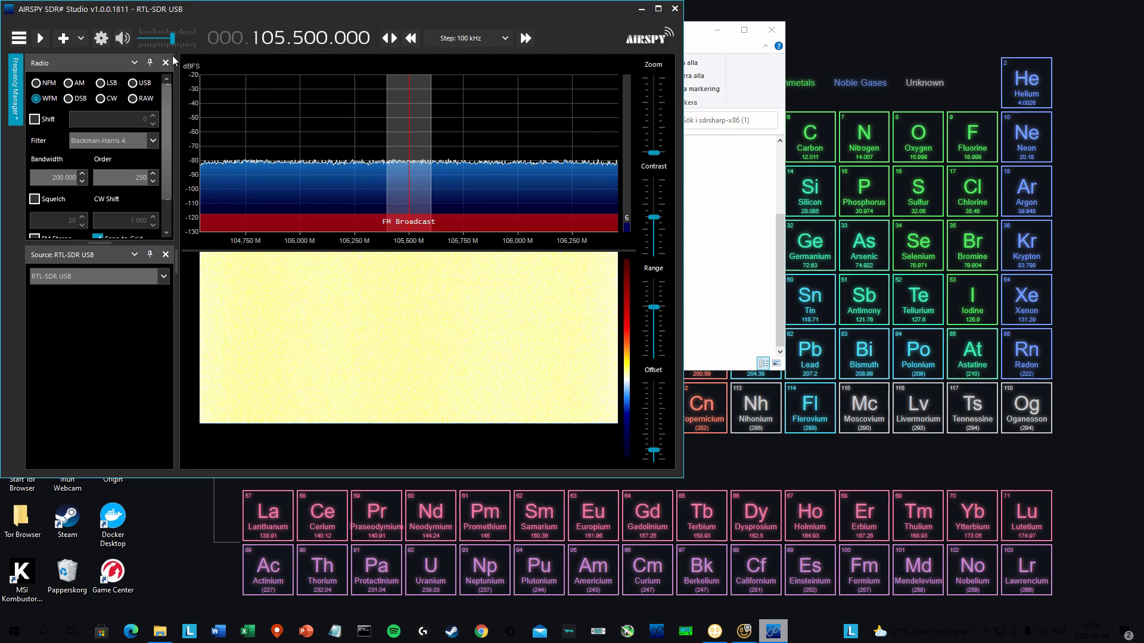